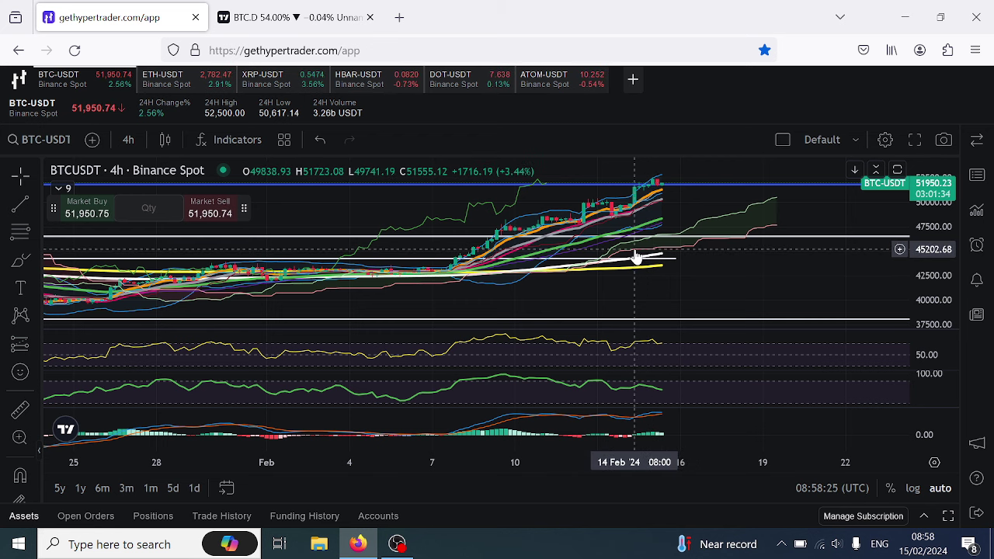
Isolate the price pane and pan from earlier candles forward to the latest candles and future dates
double_click(686, 210)
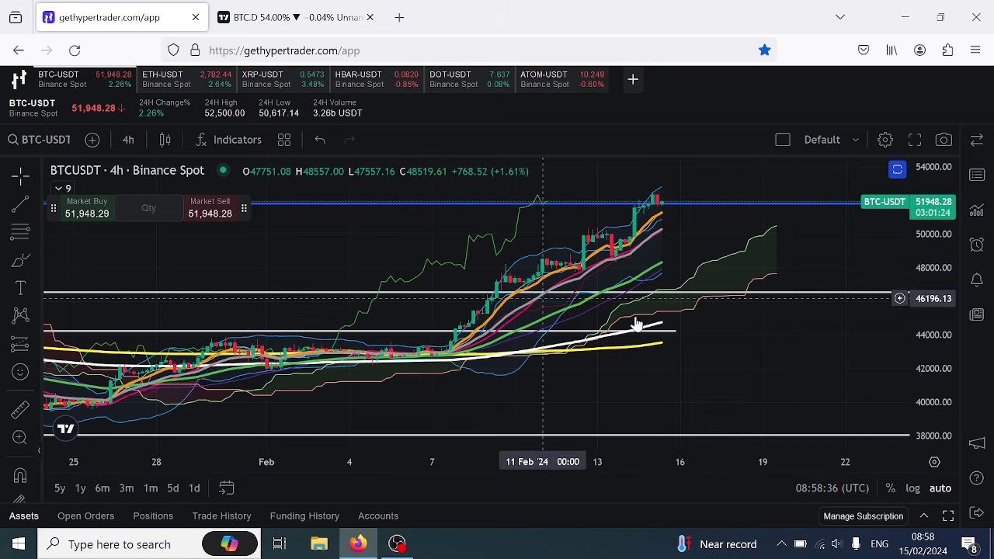
drag(637, 326, 736, 335)
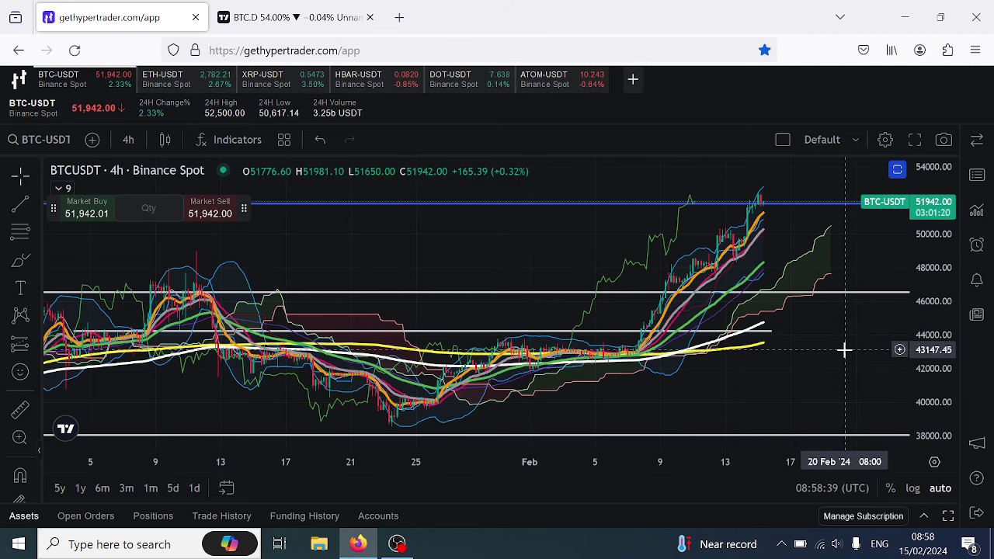
drag(815, 343, 656, 330)
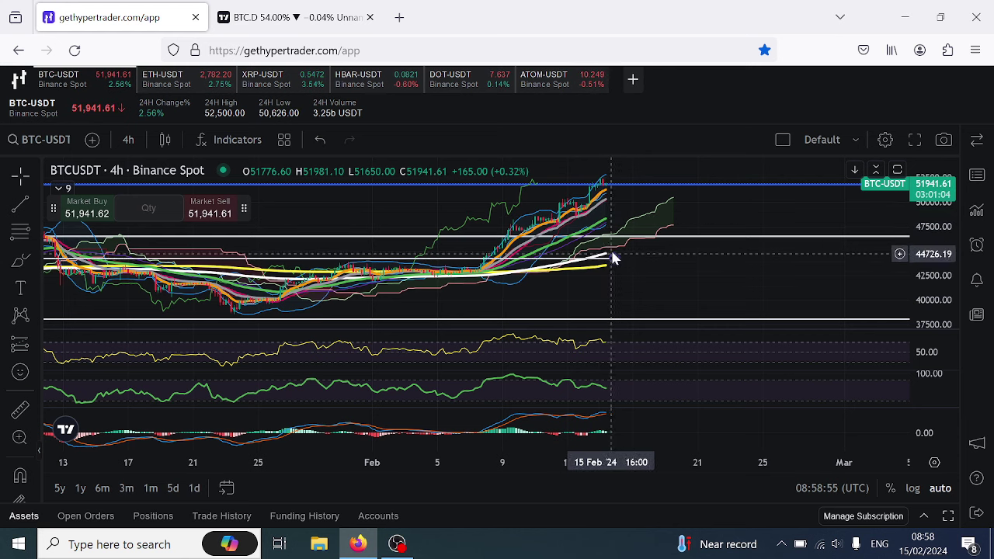
scroll(643, 203, down, 5)
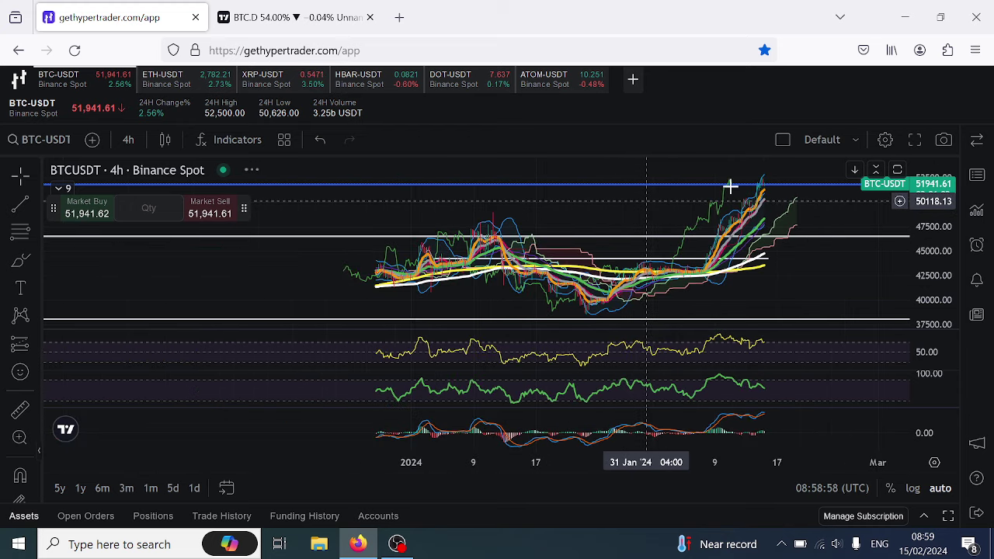
scroll(730, 187, up, 5)
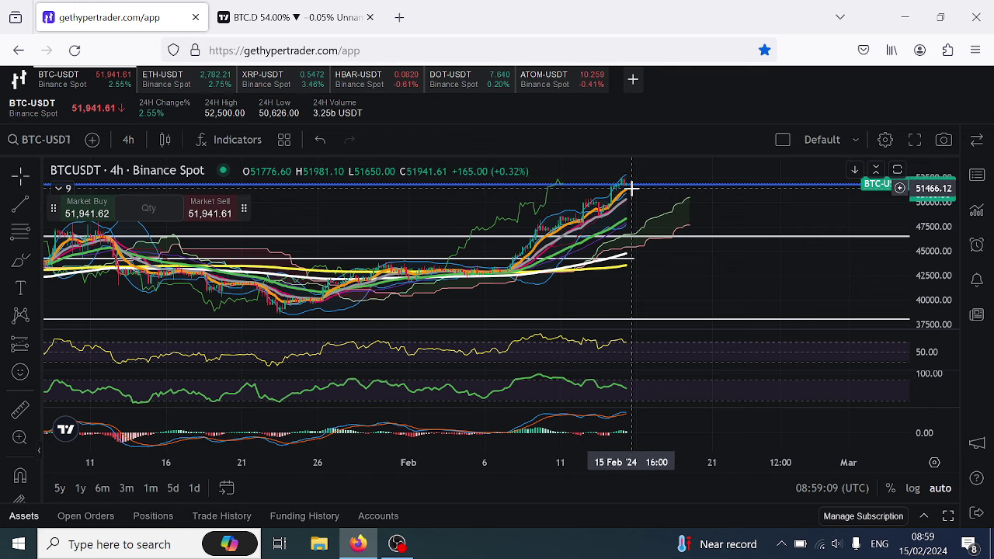
scroll(588, 195, up, 3)
double_click(584, 208)
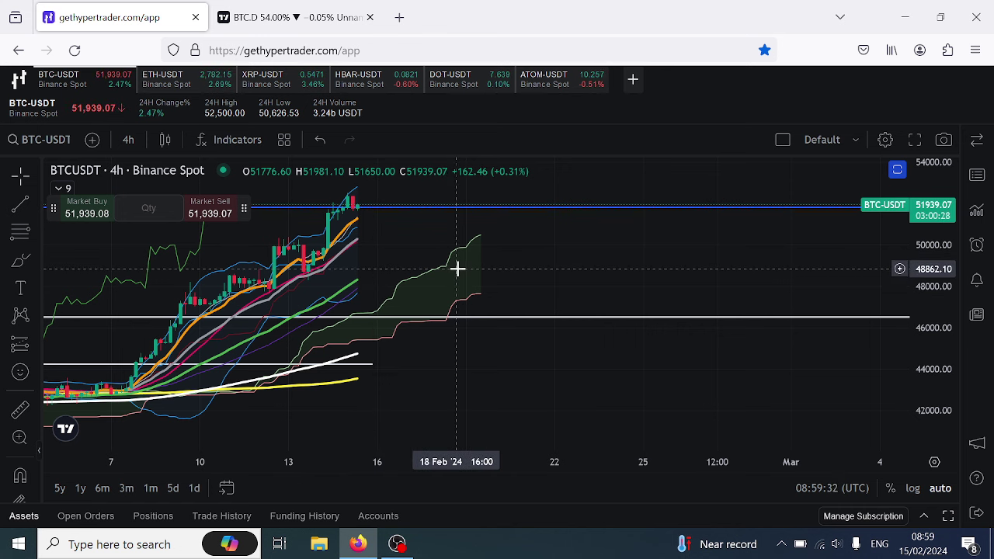
scroll(488, 240, down, 3)
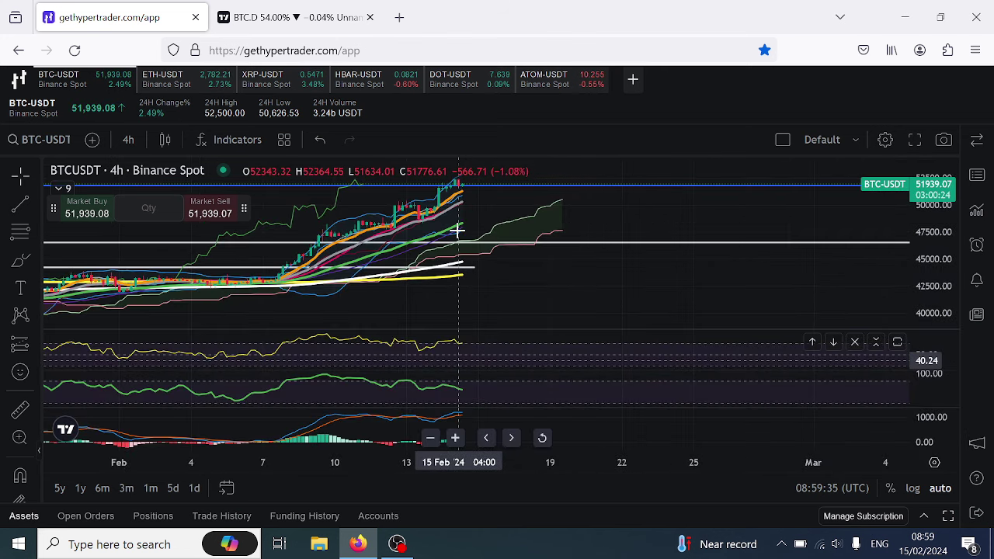
scroll(472, 210, down, 5)
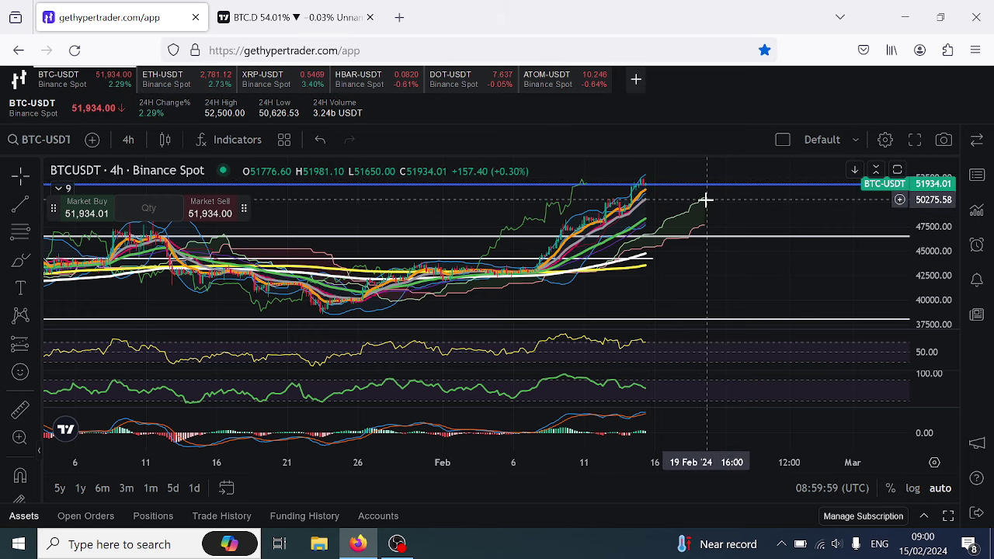
scroll(741, 226, up, 2)
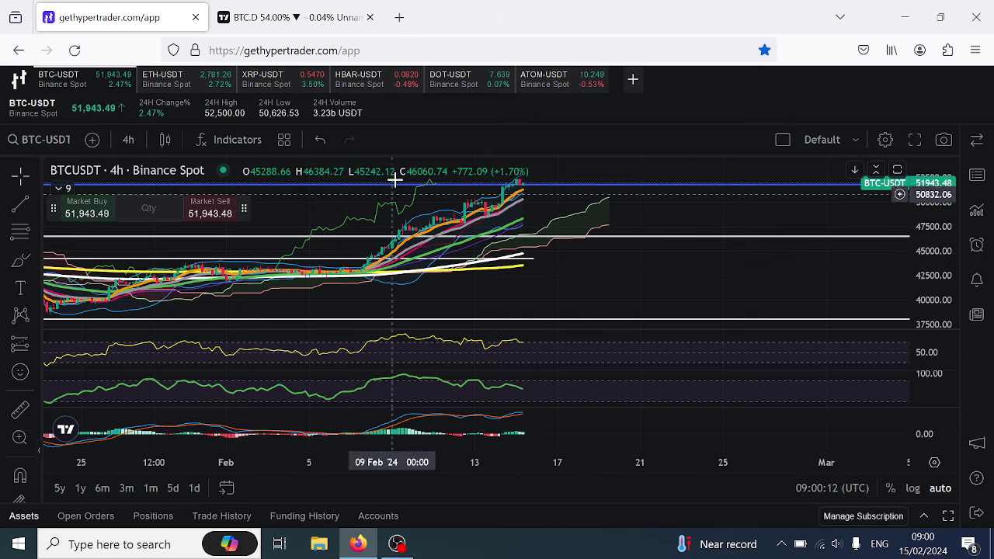
Bring up the BTC Dominance chart, dismiss the covering ad, and zoom out toward recent months
click(294, 10)
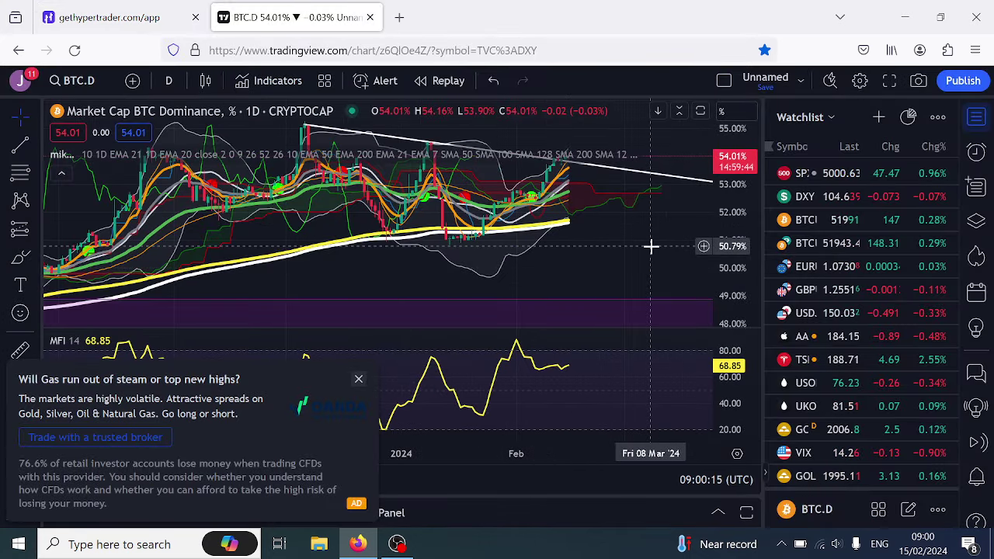
click(359, 380)
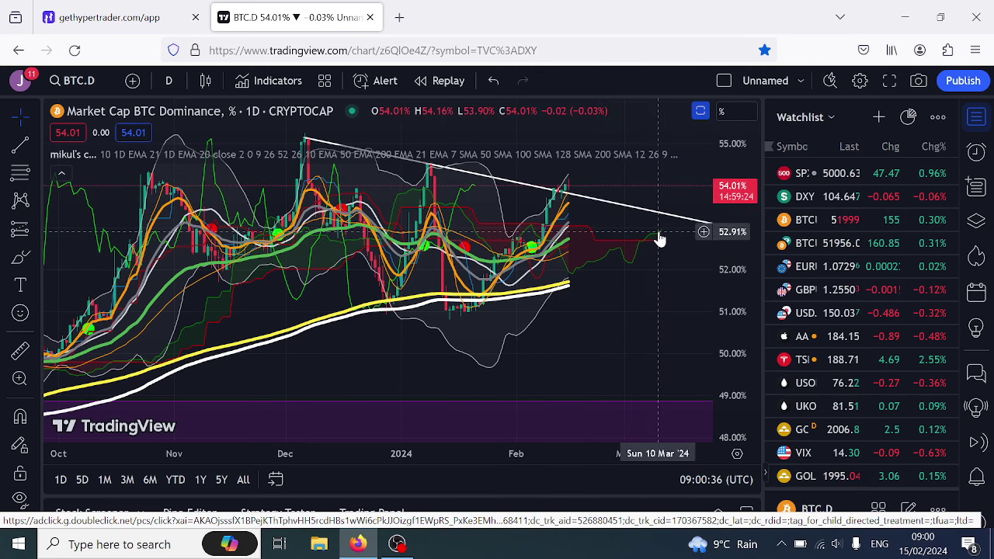
scroll(660, 229, down, 5)
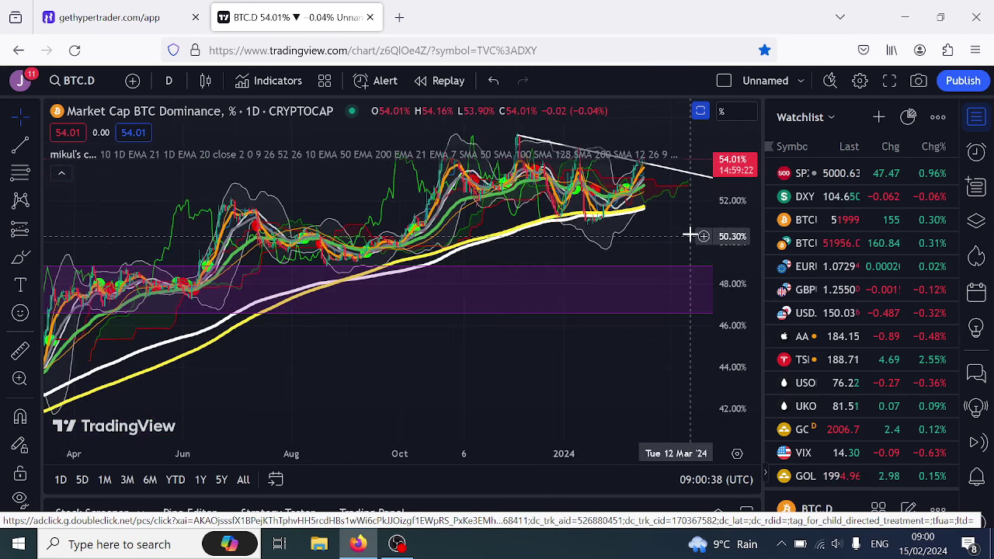
drag(673, 228, 535, 180)
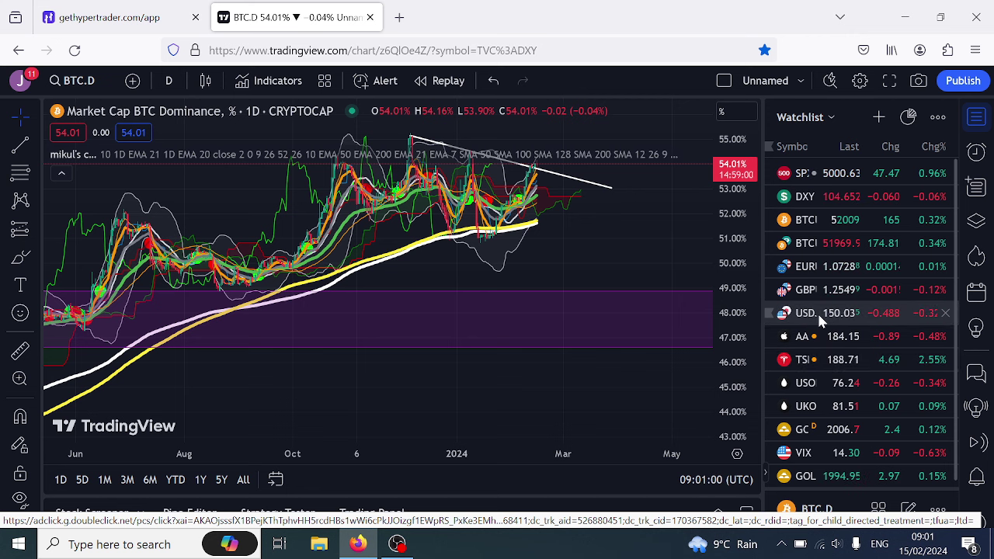
Load SPX from the watchlist and zoom in on the daily S&P 500 chart at 5000.63
click(828, 182)
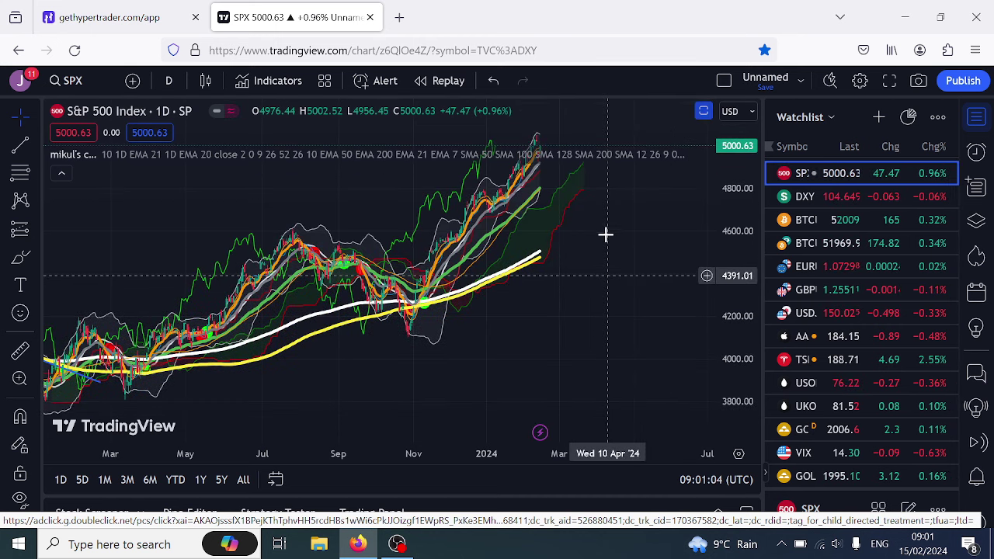
scroll(604, 231, up, 3)
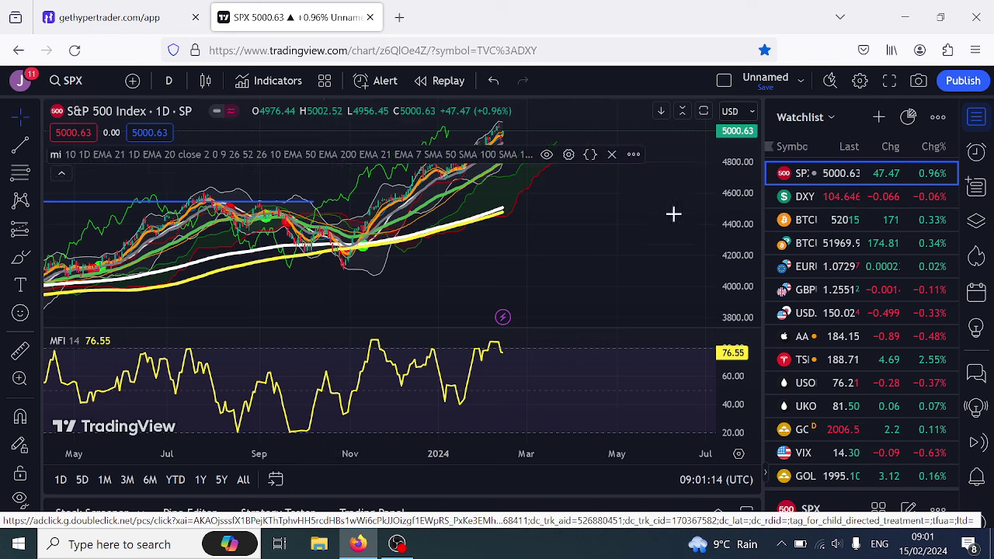
Load DXY from the watchlist, zoom in, then return to the HyperTrader BTCUSDT chart
click(815, 196)
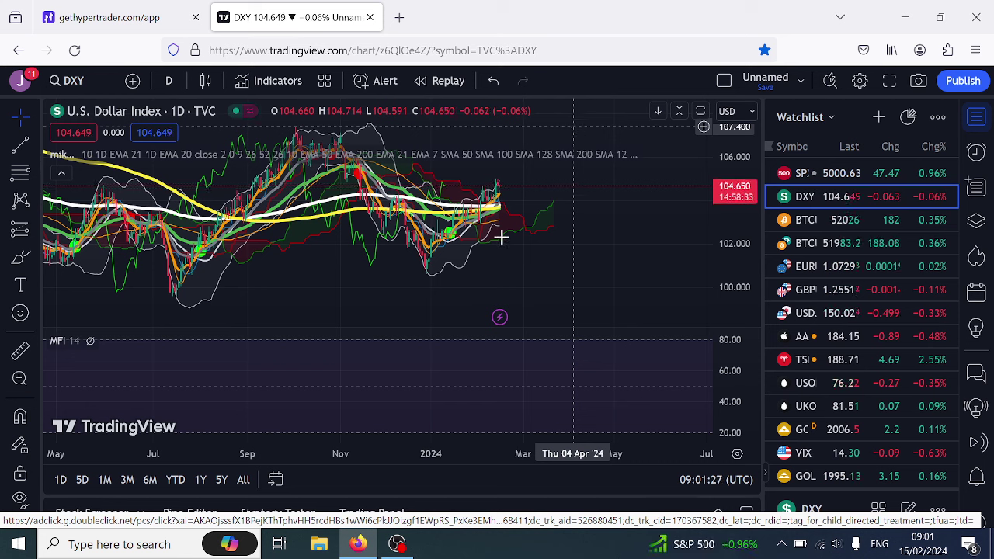
scroll(501, 237, up, 4)
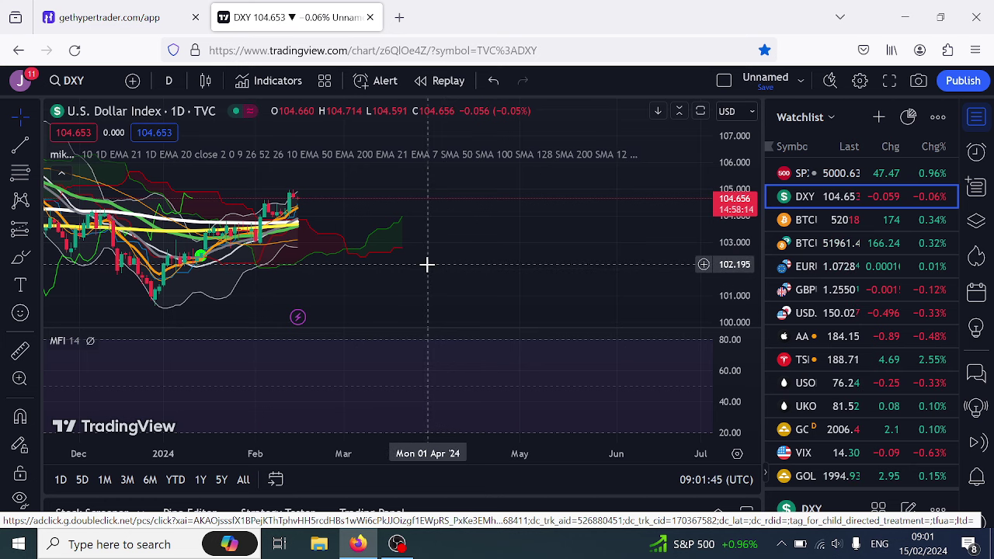
click(142, 17)
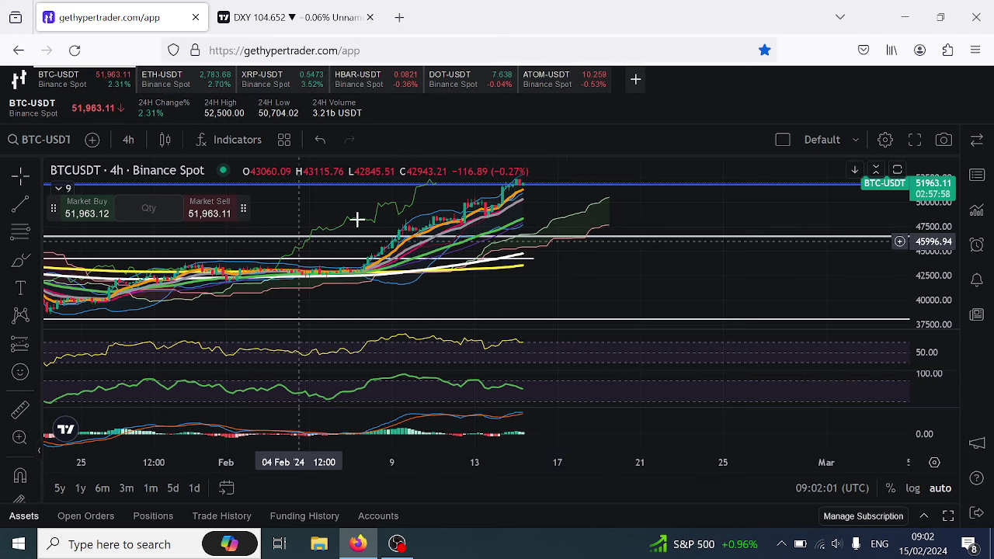
Take a trial price measurement down from the recent high on the 4-hour chart
click(20, 409)
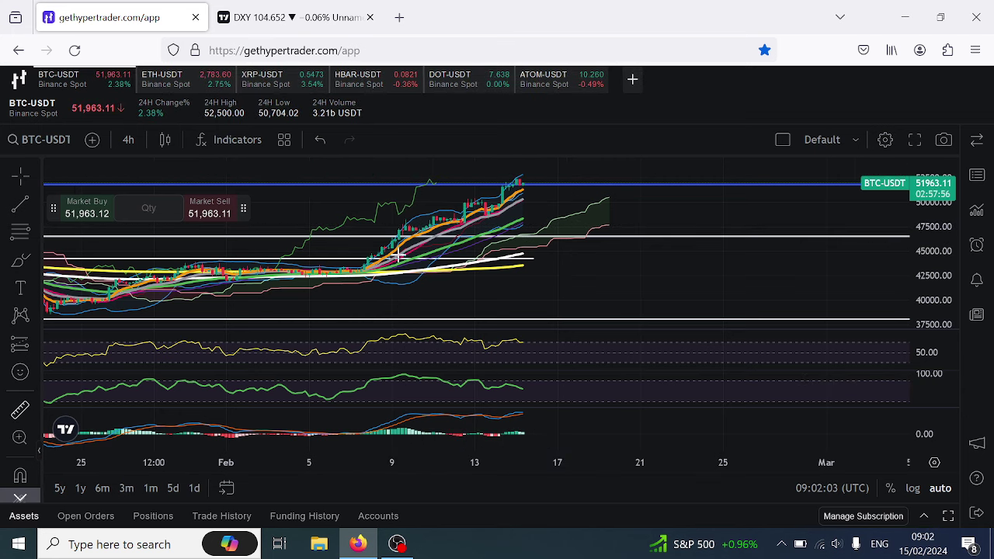
click(543, 183)
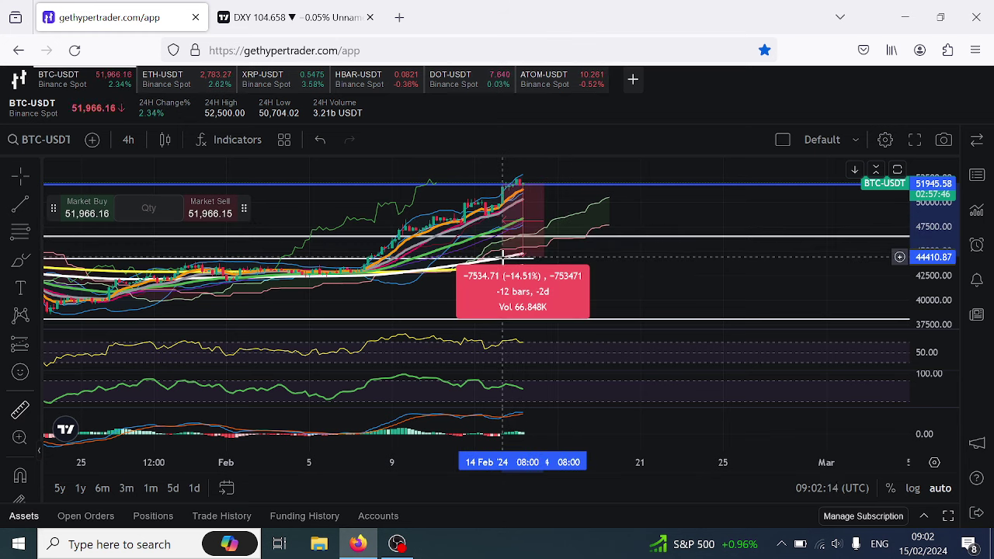
click(562, 257)
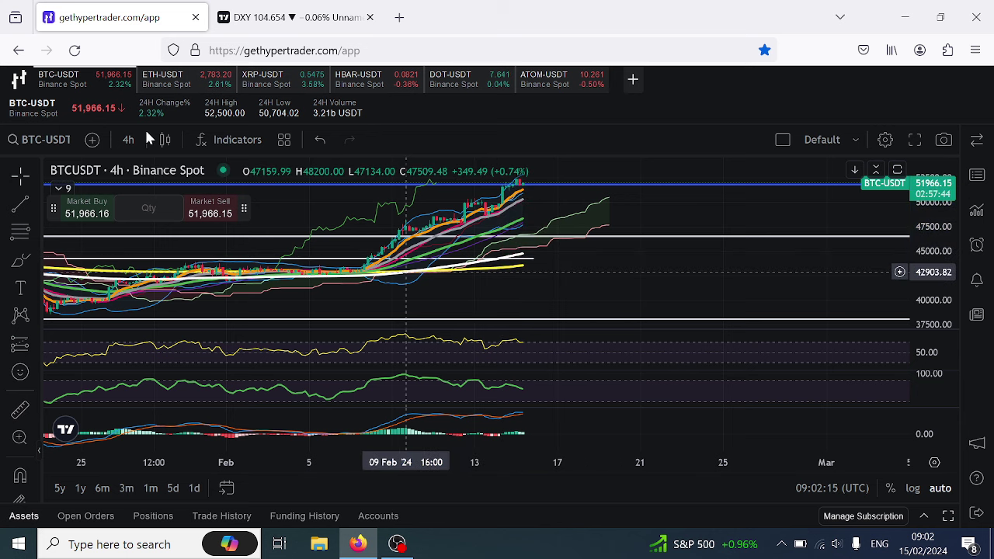
On the daily timeframe, measure from the latest high down to 37,198.09, a −28.30% drop
click(129, 141)
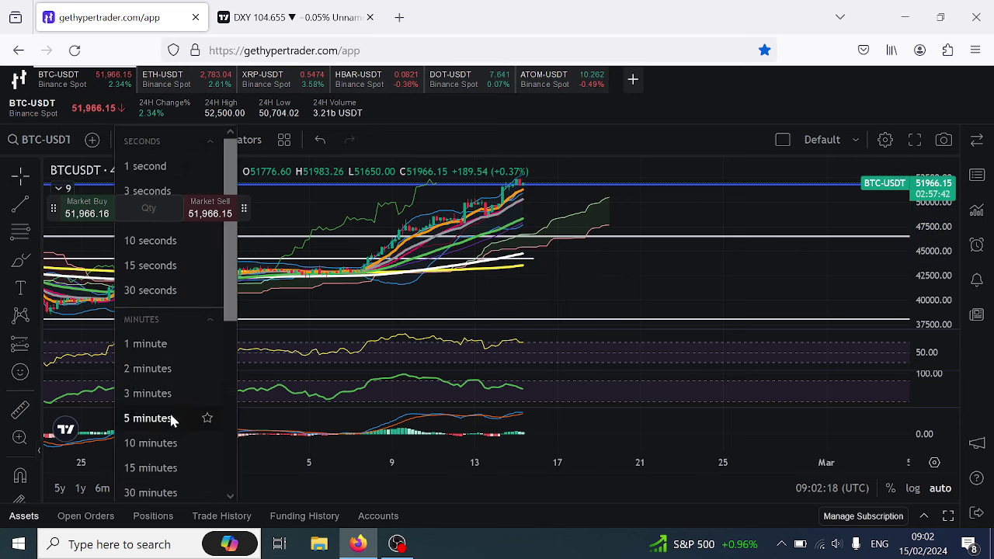
scroll(169, 407, down, 4)
click(167, 403)
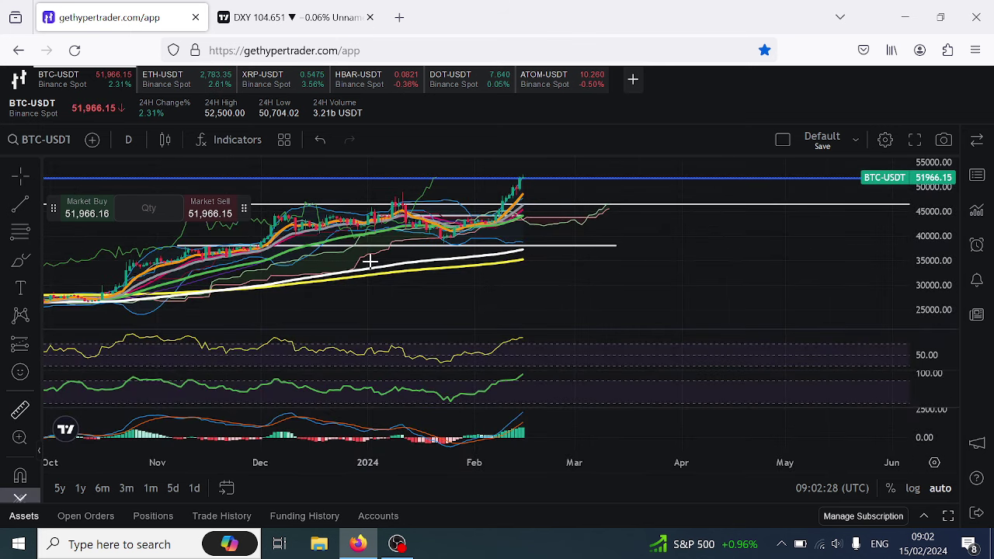
shift+click(526, 178)
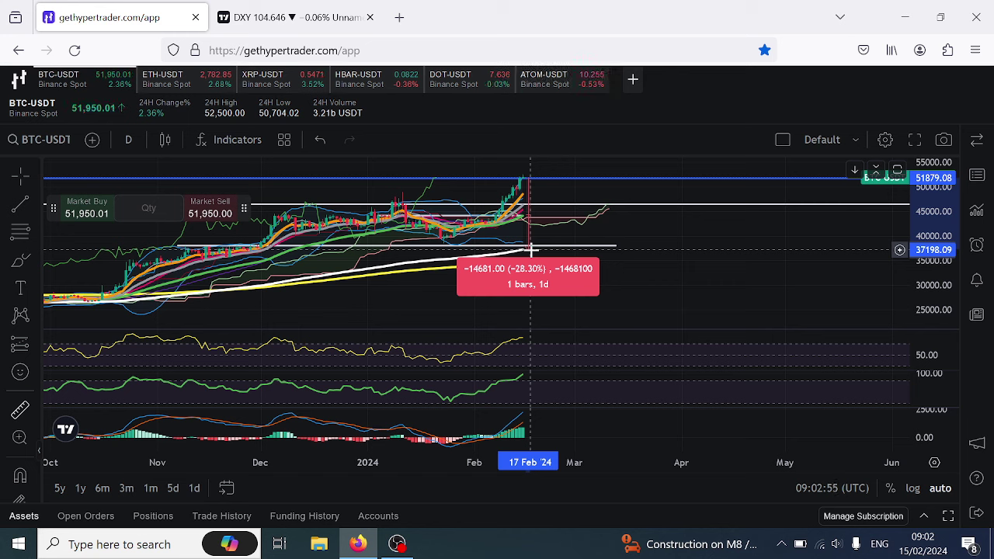
Clear the measurement, maximise the daily RSI pane to inspect it above 80, then restore all panes
click(654, 246)
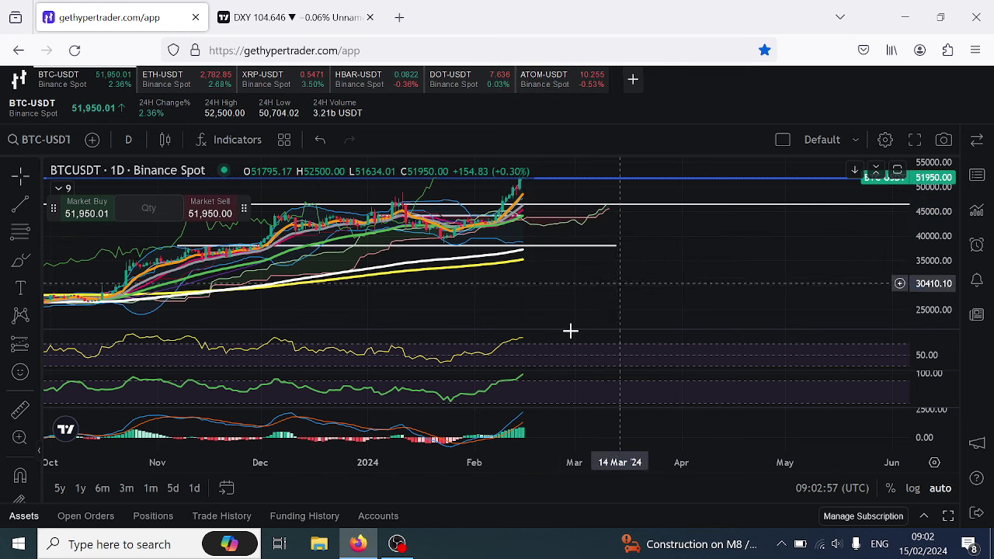
double_click(547, 363)
click(597, 205)
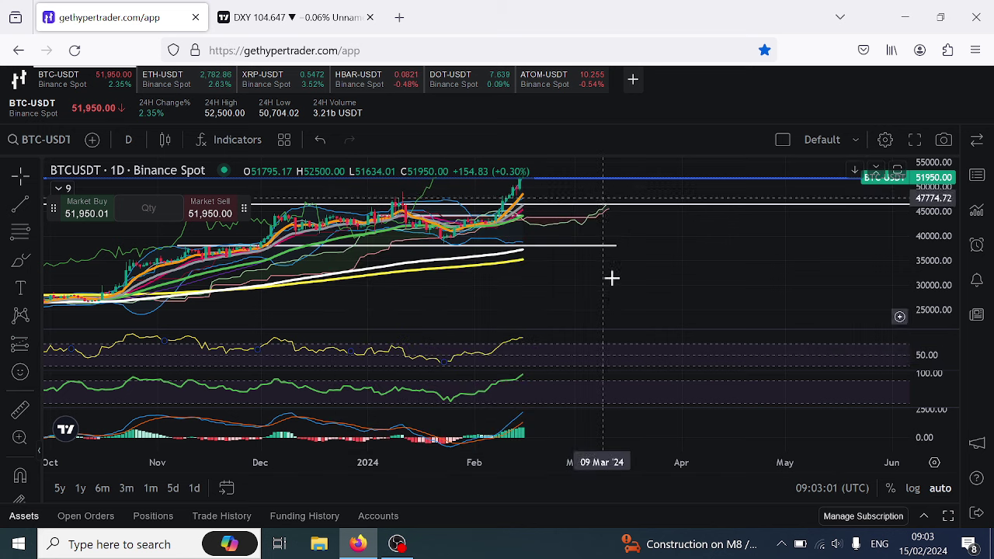
double_click(590, 352)
scroll(590, 302, down, 3)
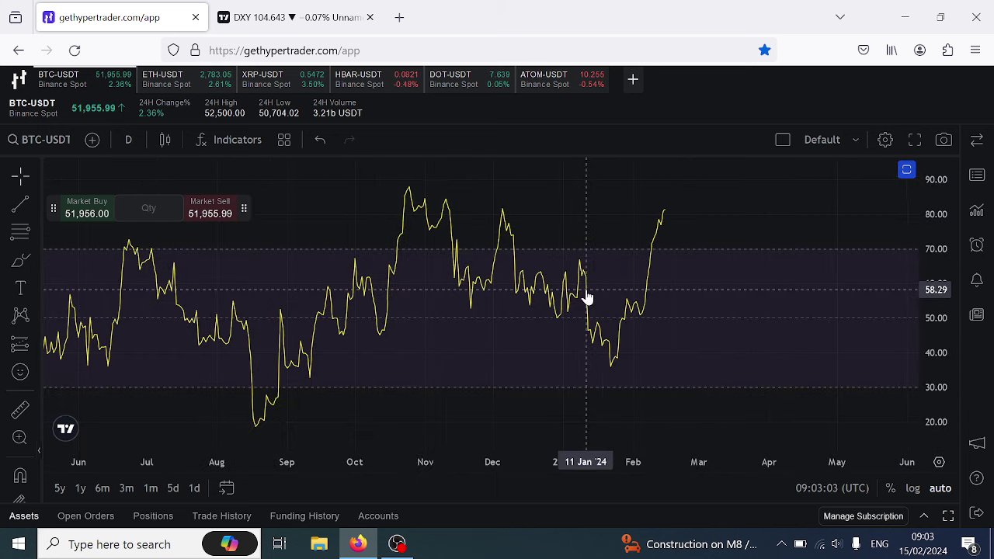
double_click(565, 191)
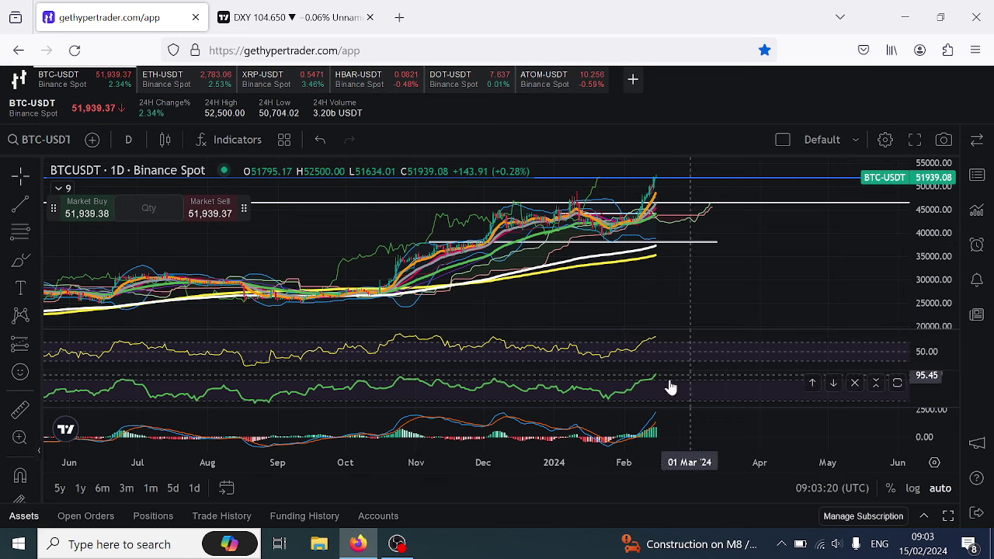
Switch the BTCUSDT chart to the 1-week timeframe
click(129, 141)
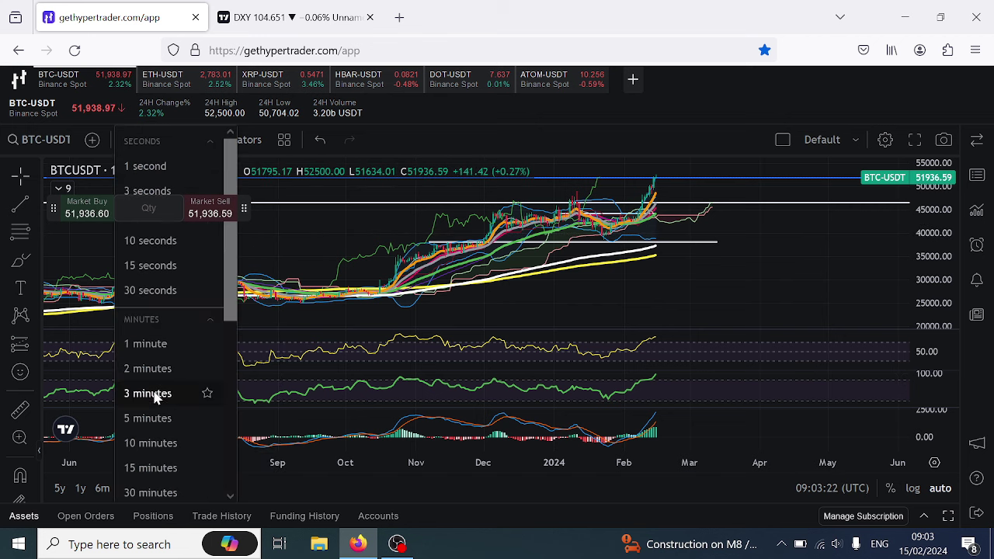
scroll(155, 398, down, 4)
click(141, 462)
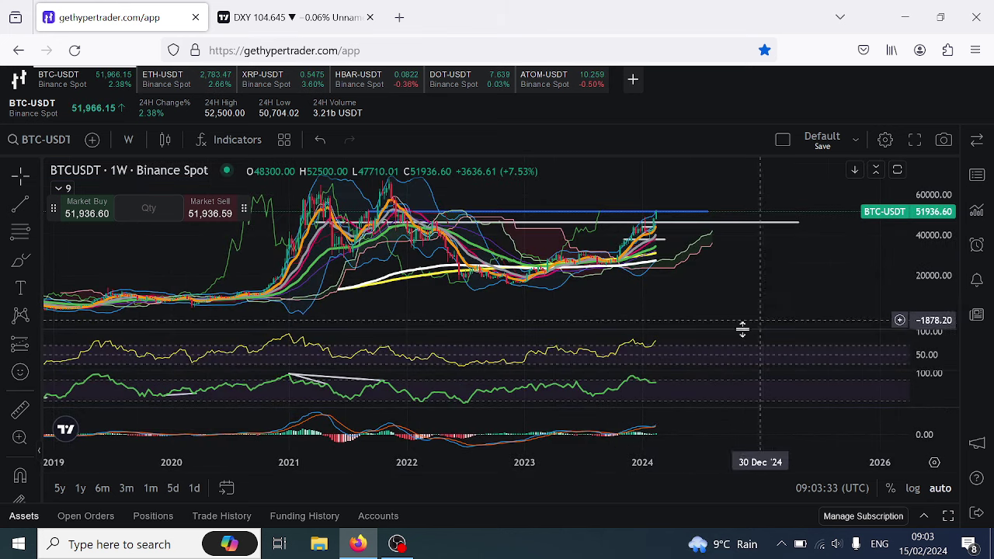
Maximise the green MFI pane to review its divergence lines, then restore all panes
double_click(676, 394)
scroll(698, 356, up, 3)
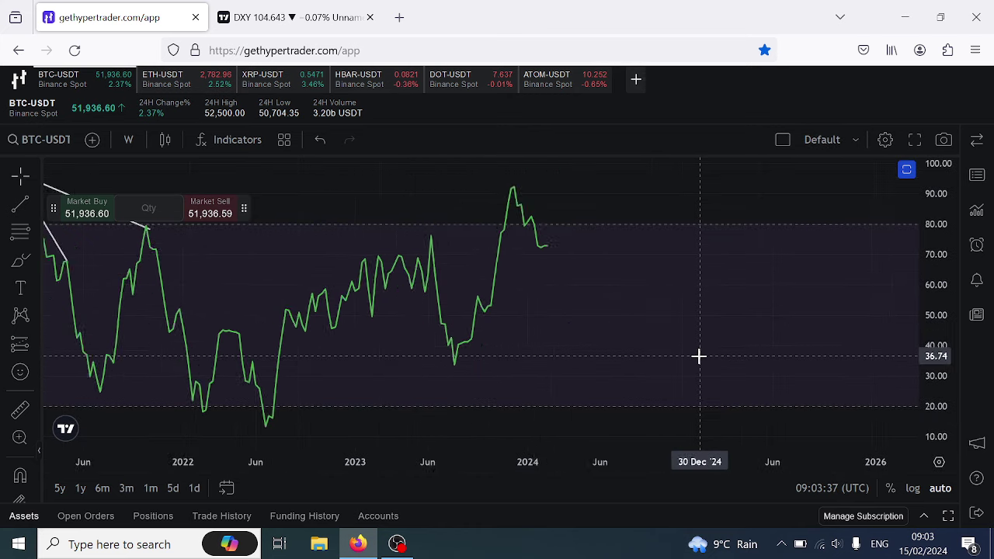
scroll(677, 338, up, 1)
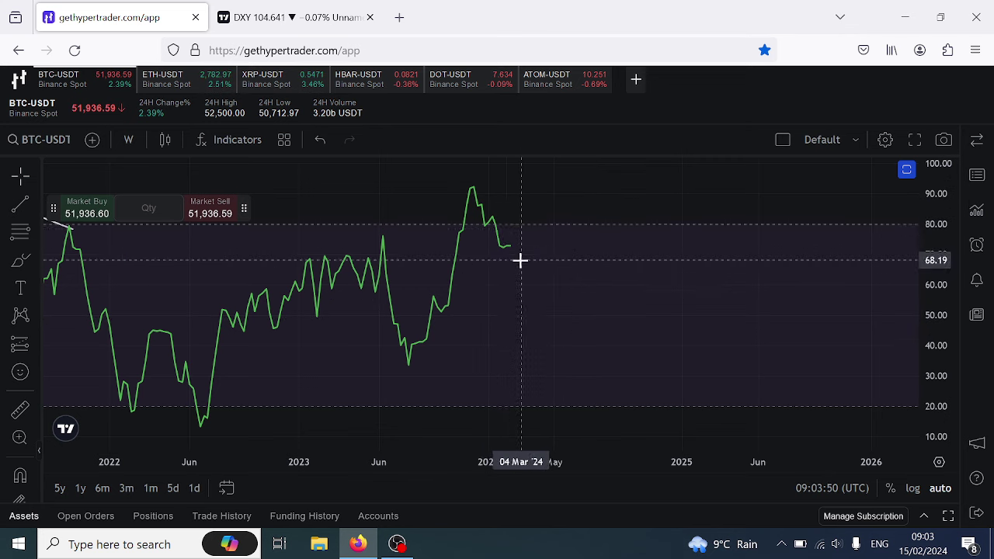
scroll(520, 259, down, 6)
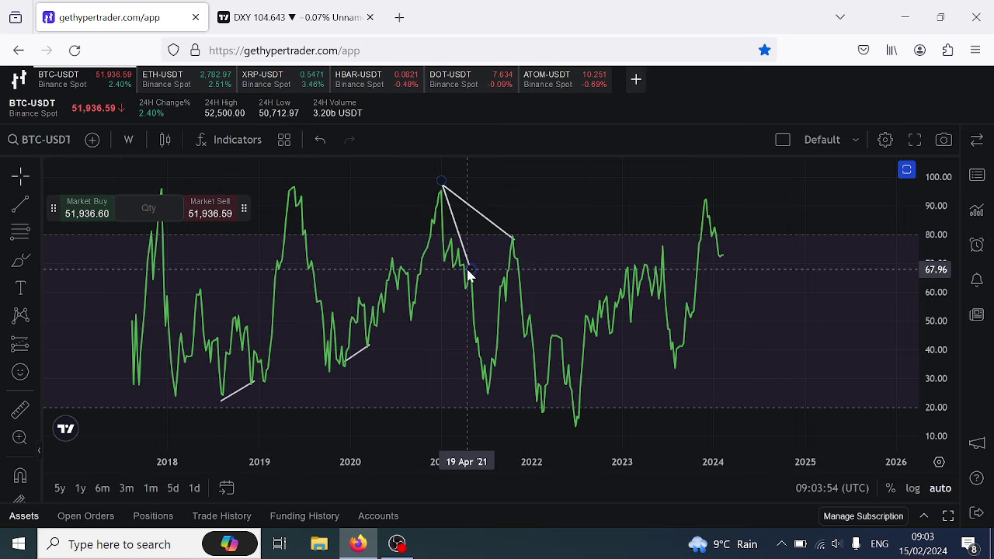
double_click(831, 335)
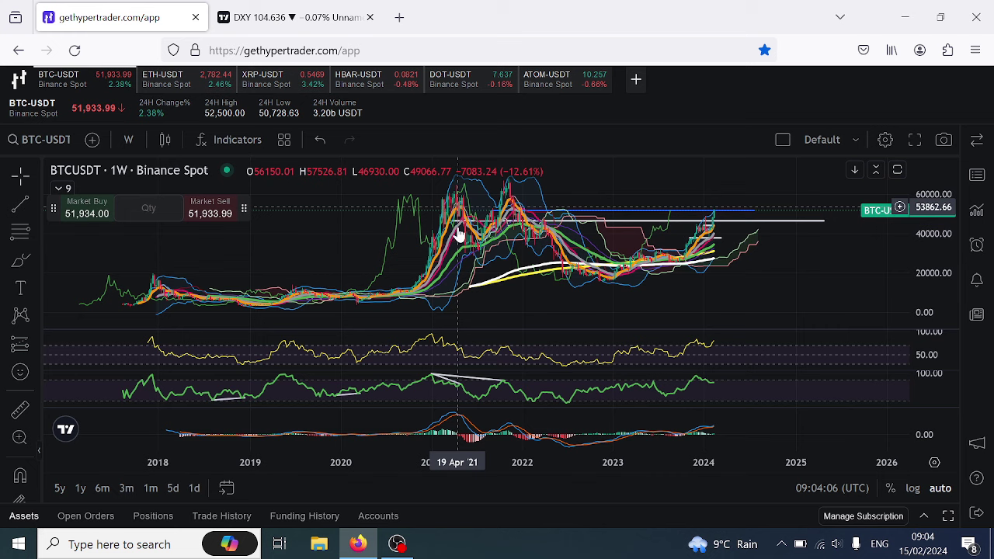
mouse_move(459, 388)
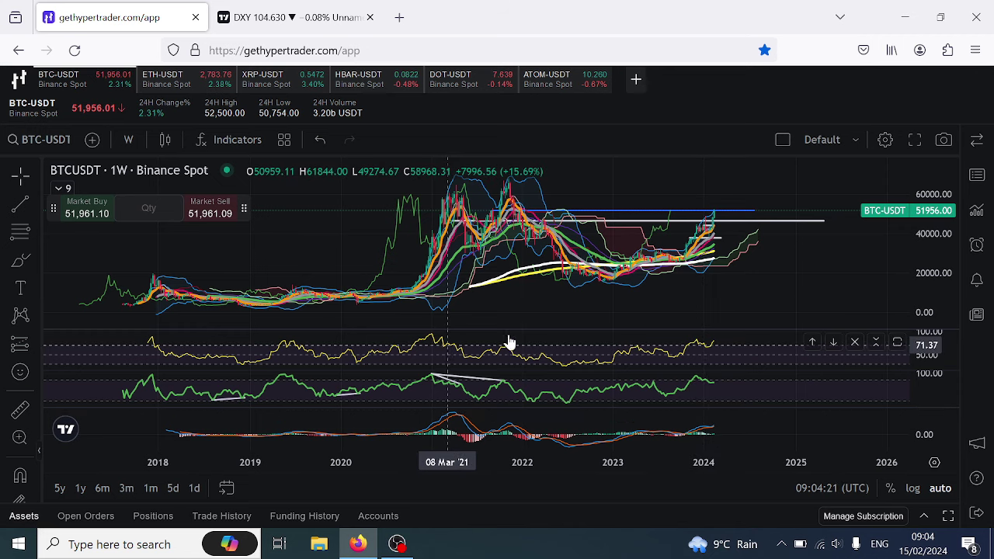
scroll(650, 355, up, 3)
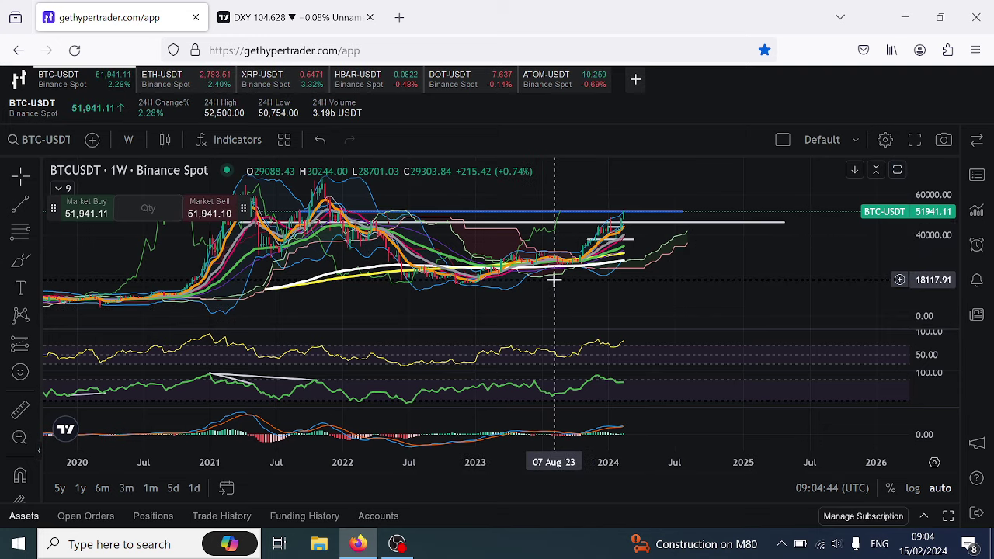
Select the 4-hour interval and adjust the zoom around price near 51,915 USDT
scroll(533, 228, up, 3)
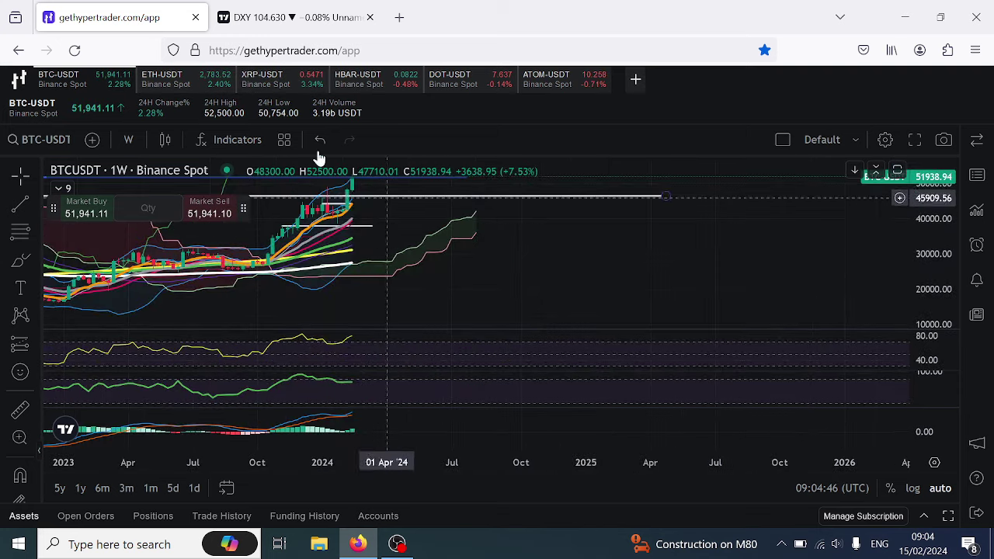
click(128, 139)
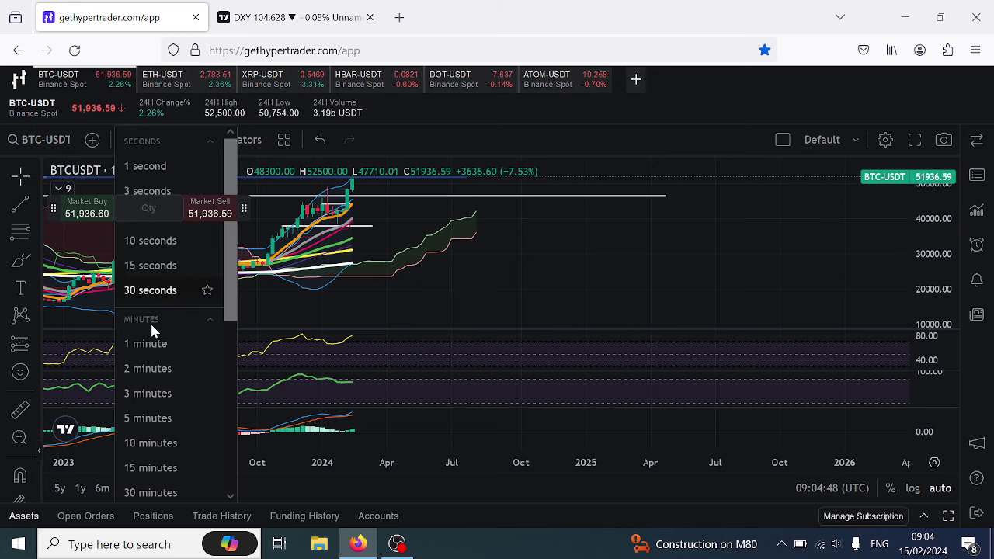
scroll(171, 427, down, 3)
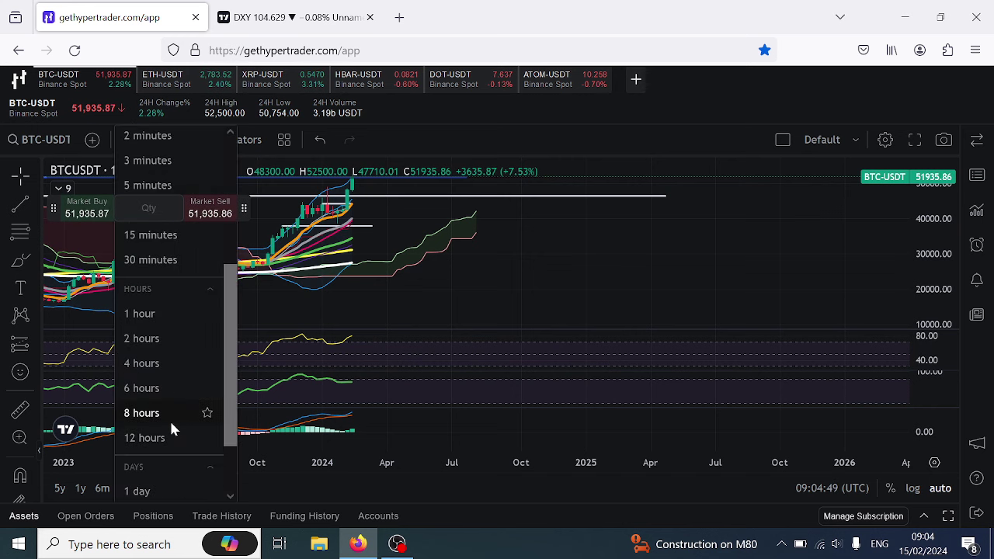
click(164, 362)
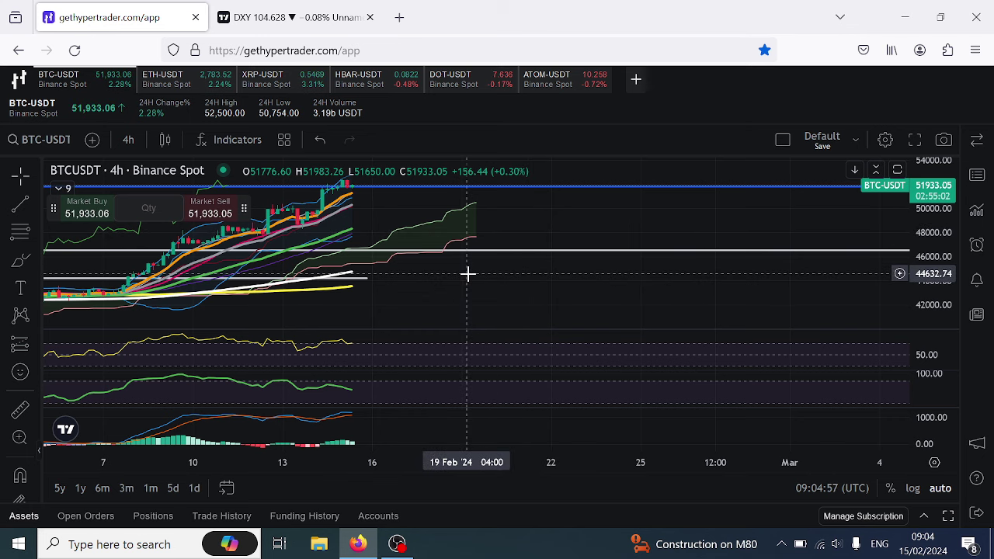
scroll(469, 273, down, 3)
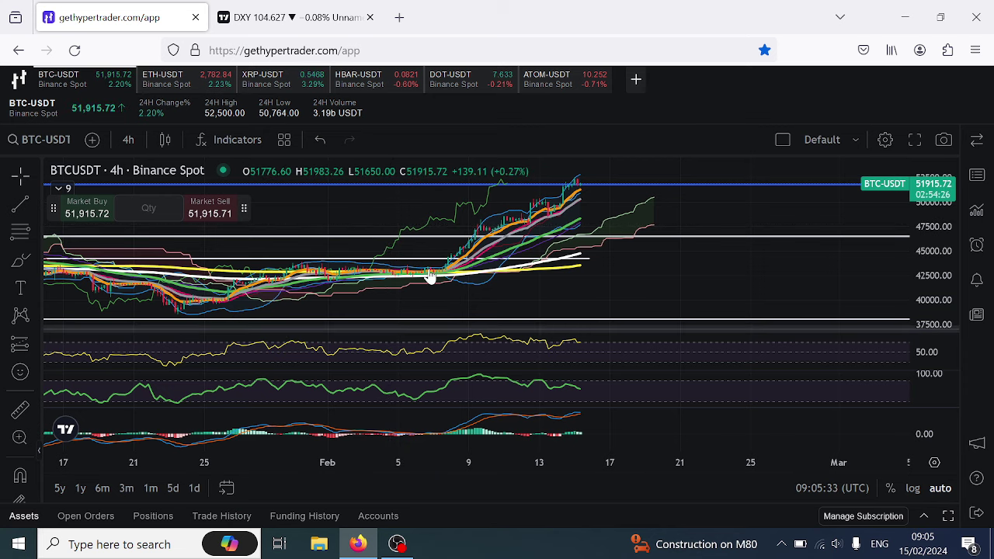
scroll(538, 217, down, 2)
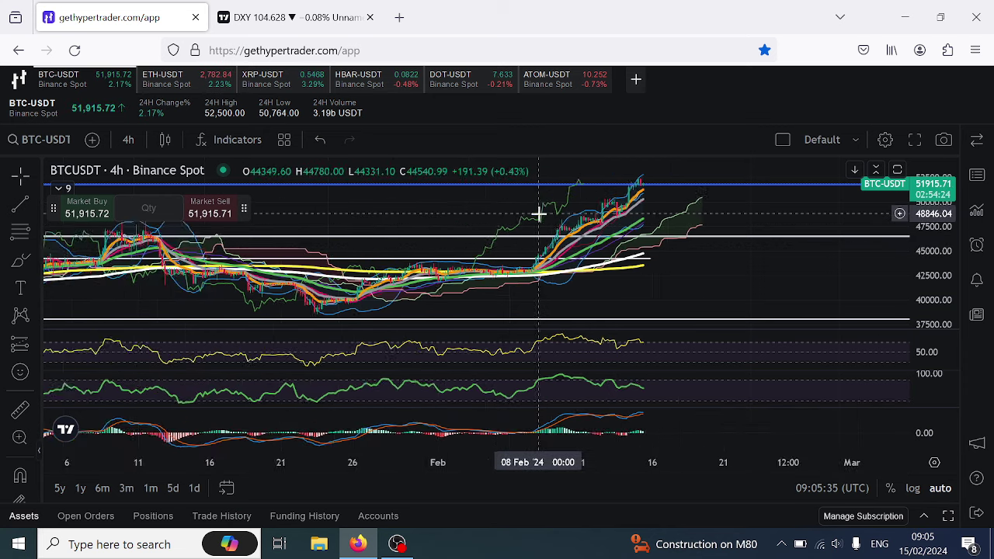
scroll(595, 215, up, 5)
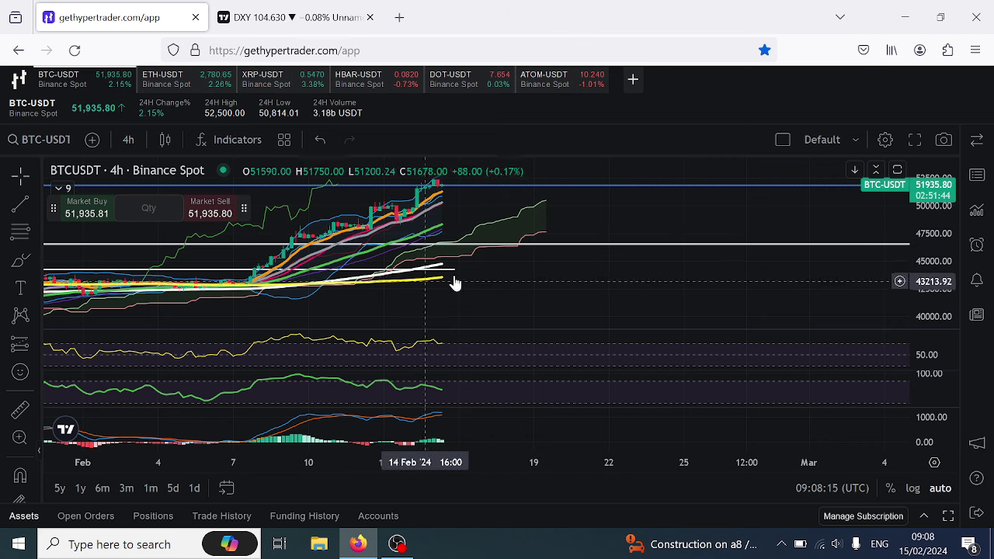
scroll(455, 275, down, 5)
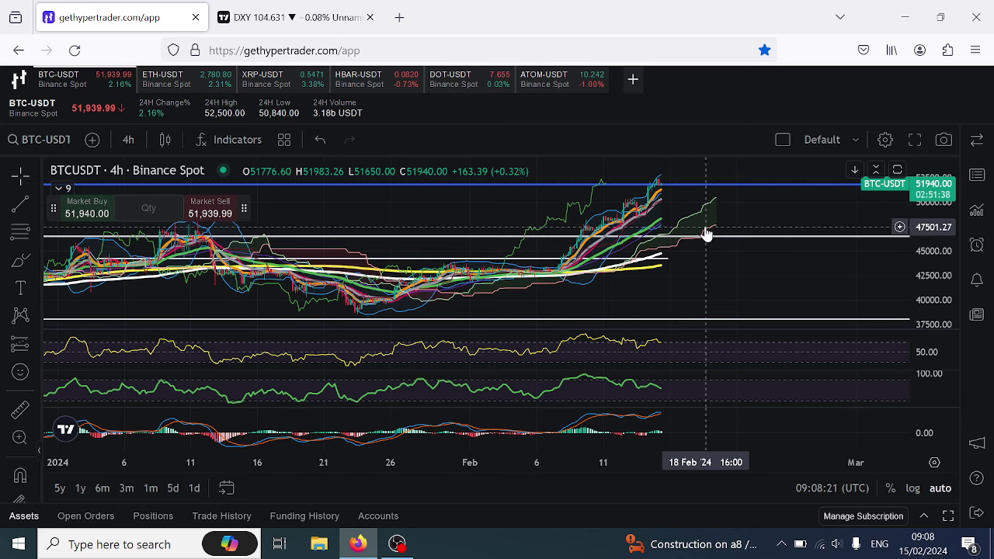
scroll(706, 233, up, 3)
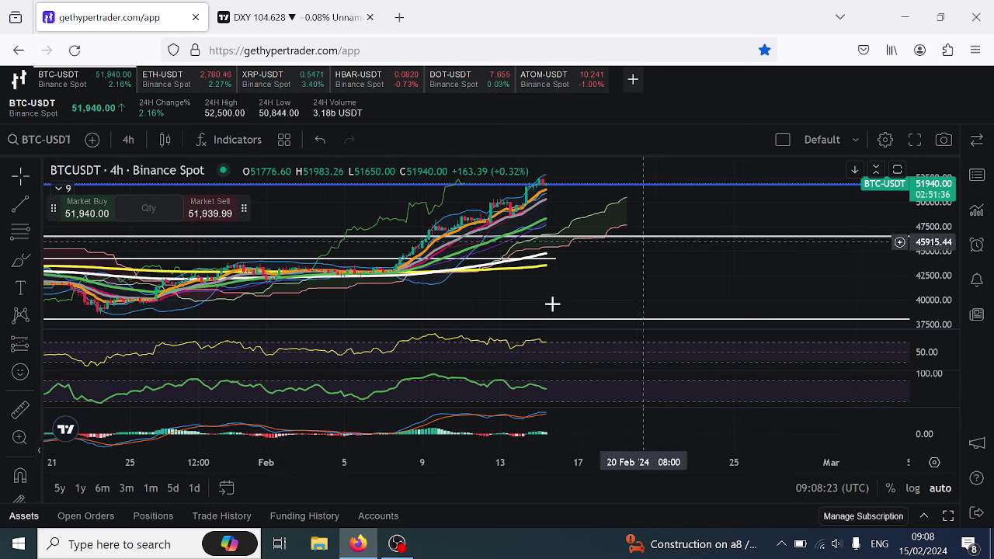